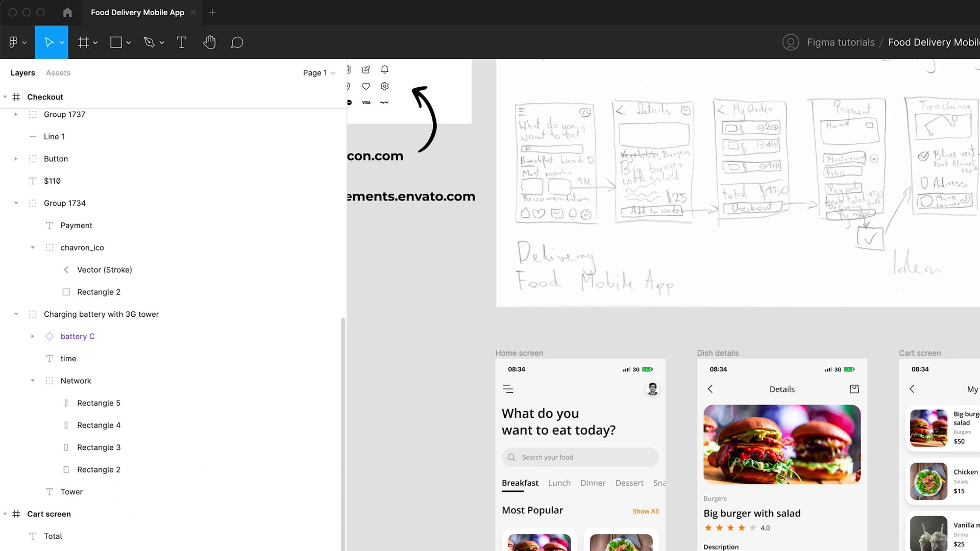
Collapse all layer groups to top-level frames in both files with Alt+L
key("alt+l")
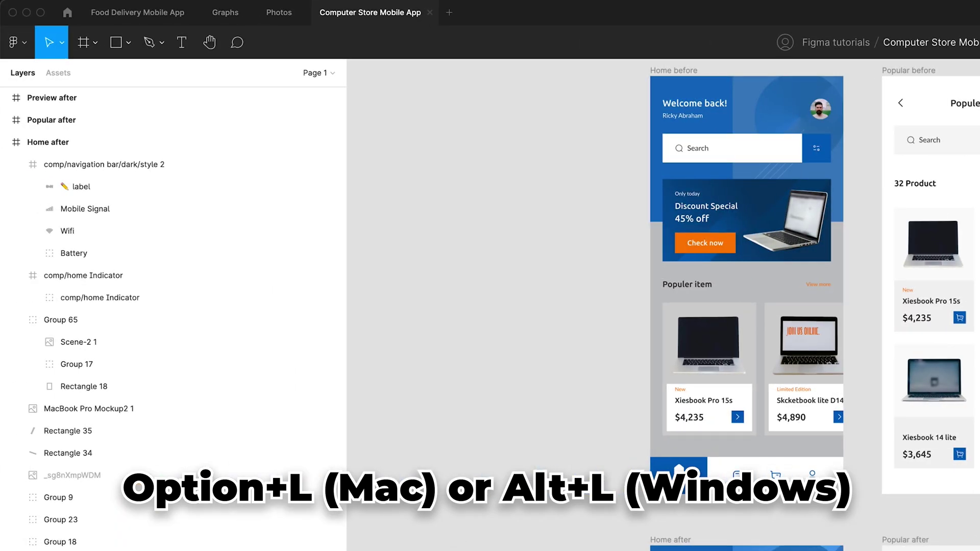
key("alt+l")
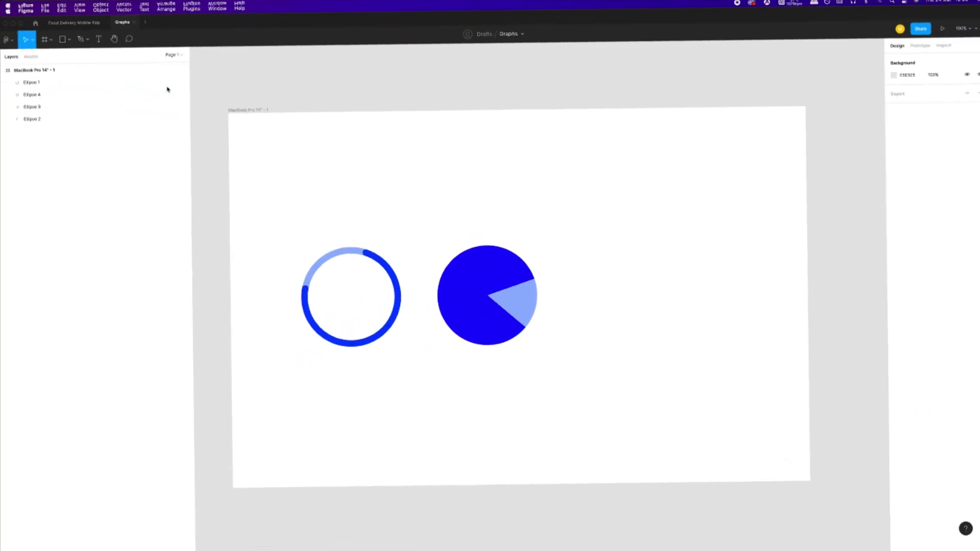
Draw a circle right of the pie chart and fill it pure red
left_click(69, 39)
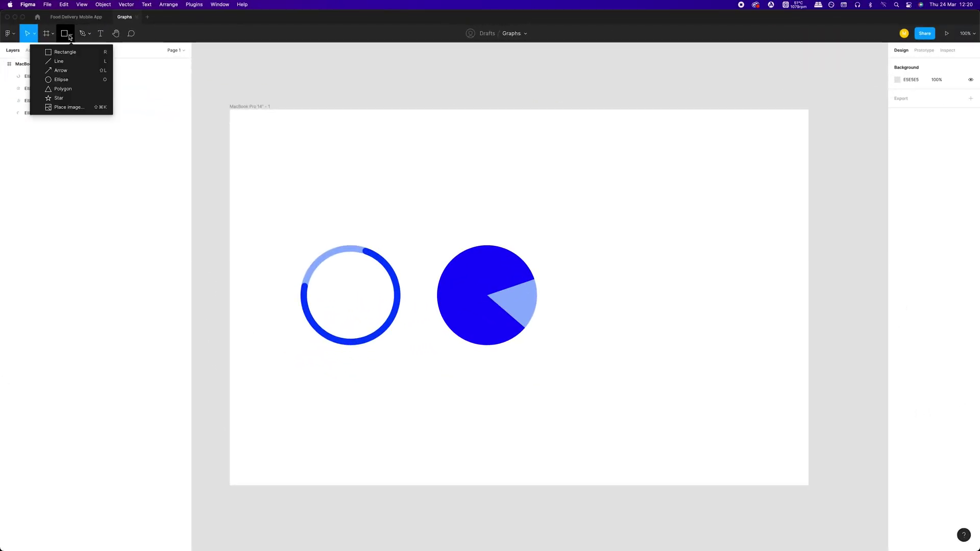
left_click(69, 80)
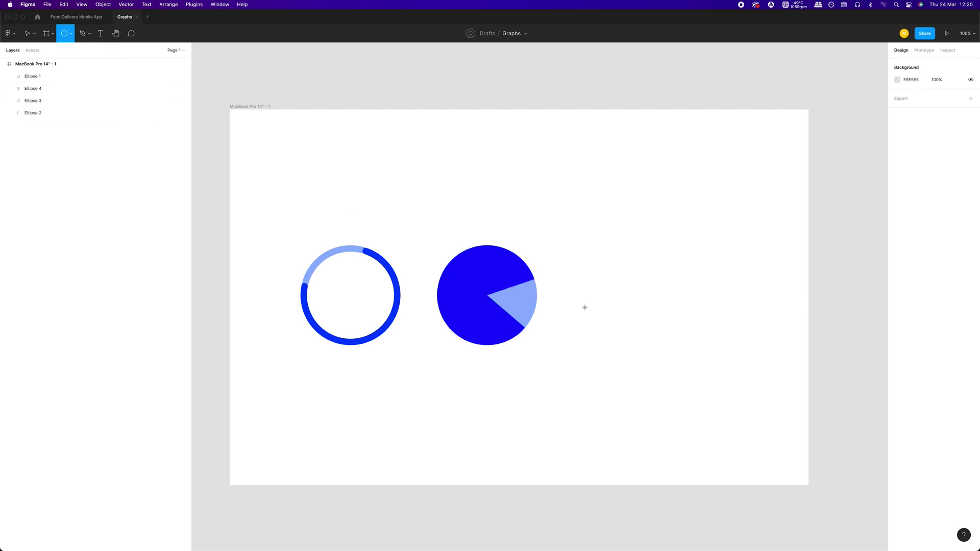
left_click_drag(598, 246, 701, 316)
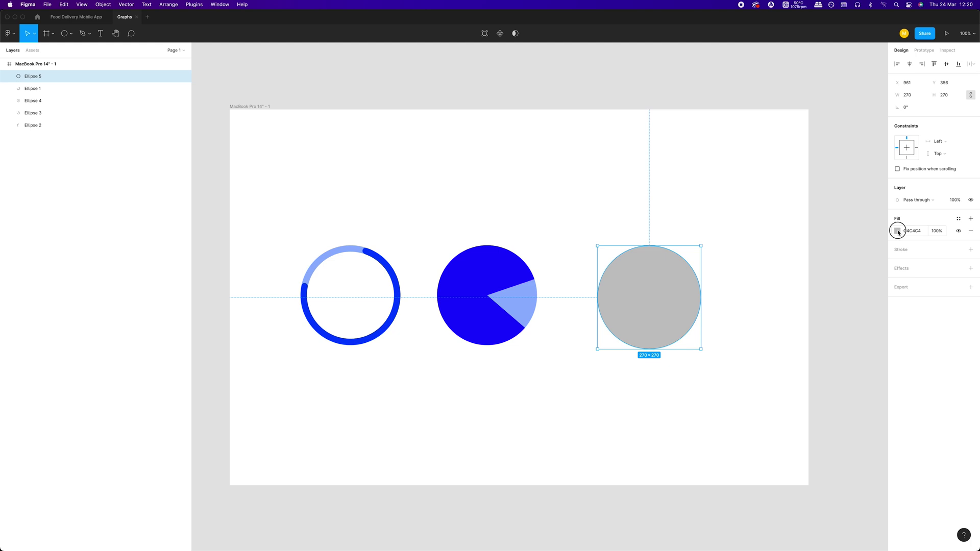
left_click(897, 231)
left_click_drag(879, 250, 889, 239)
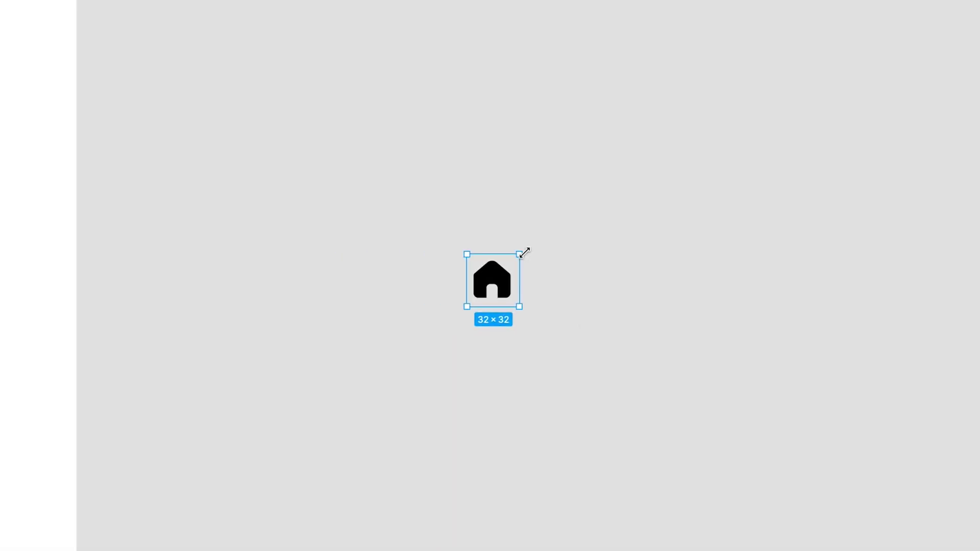
Resize the house icon to 40×40 by entering 32+8 as its width
left_click_drag(521, 254, 557, 219)
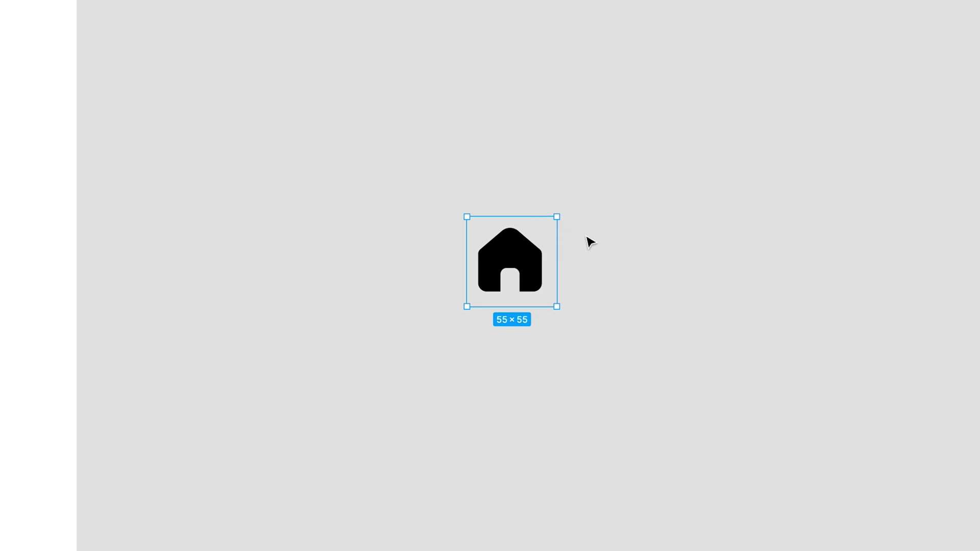
key("super+z")
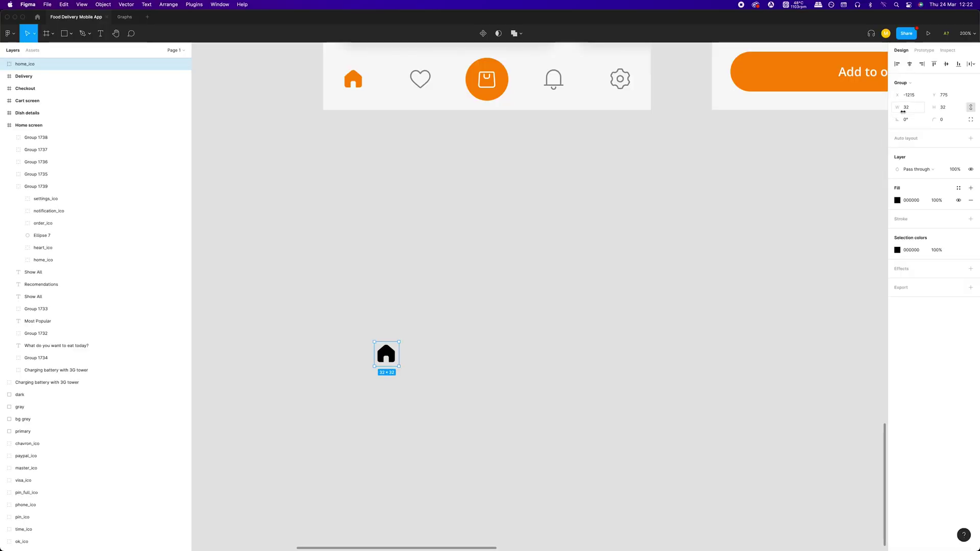
left_click(917, 108)
type("64")
key("Return")
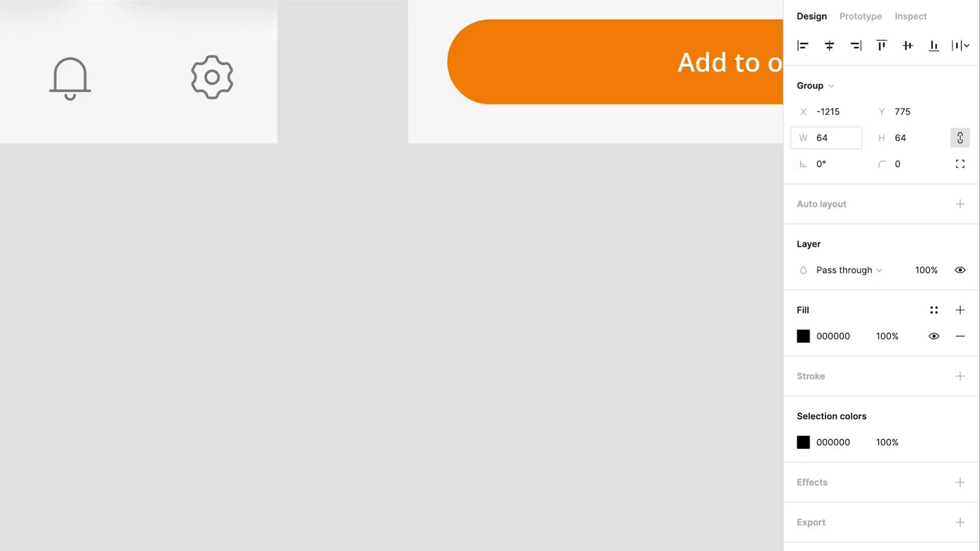
key("super+z")
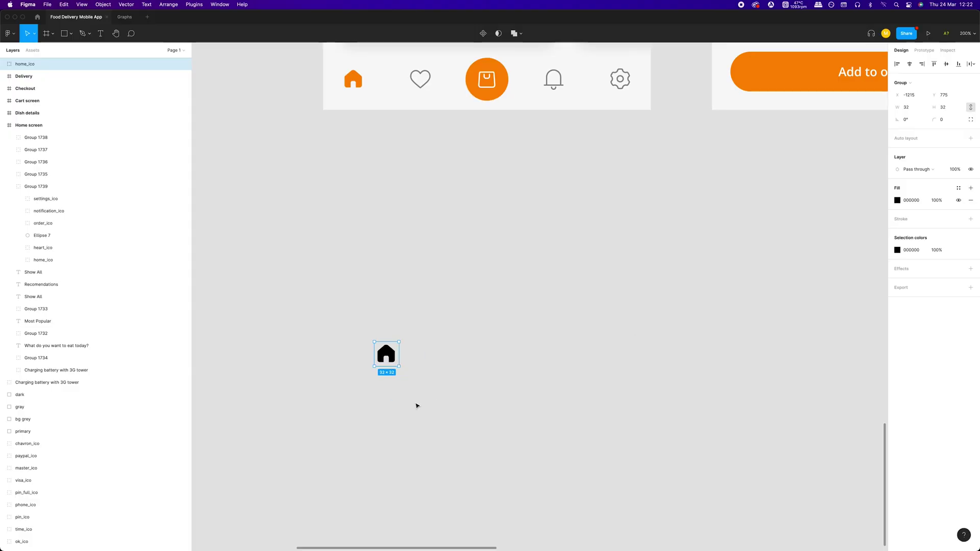
left_click(916, 106)
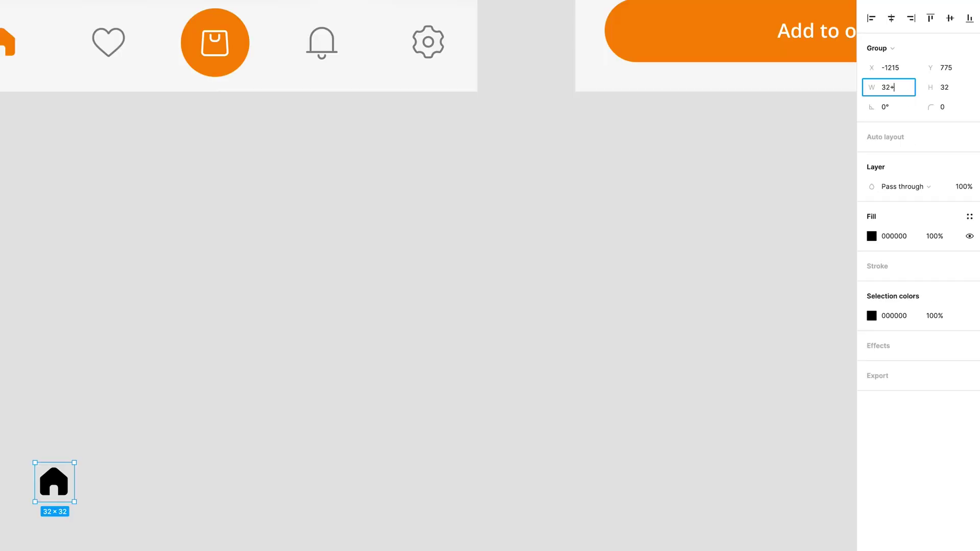
type("+8")
key("Return")
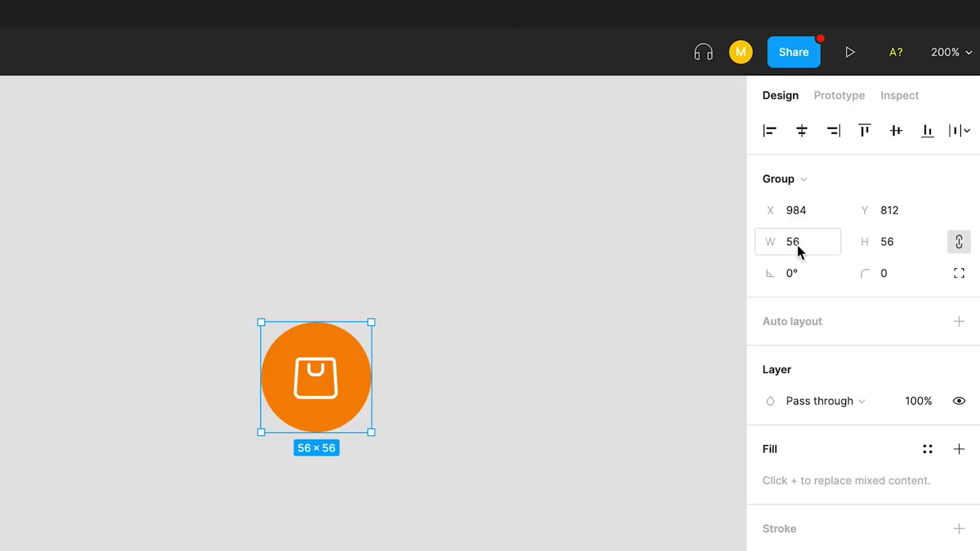
Resize the orange bag icon to 72×72 by entering 56+16 as its width
left_click(811, 243)
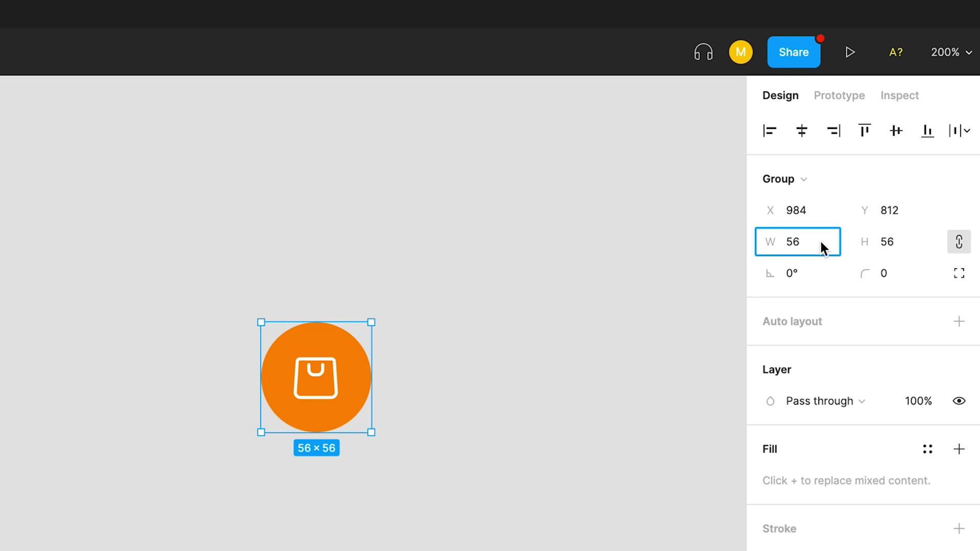
type("+16")
key("Return")
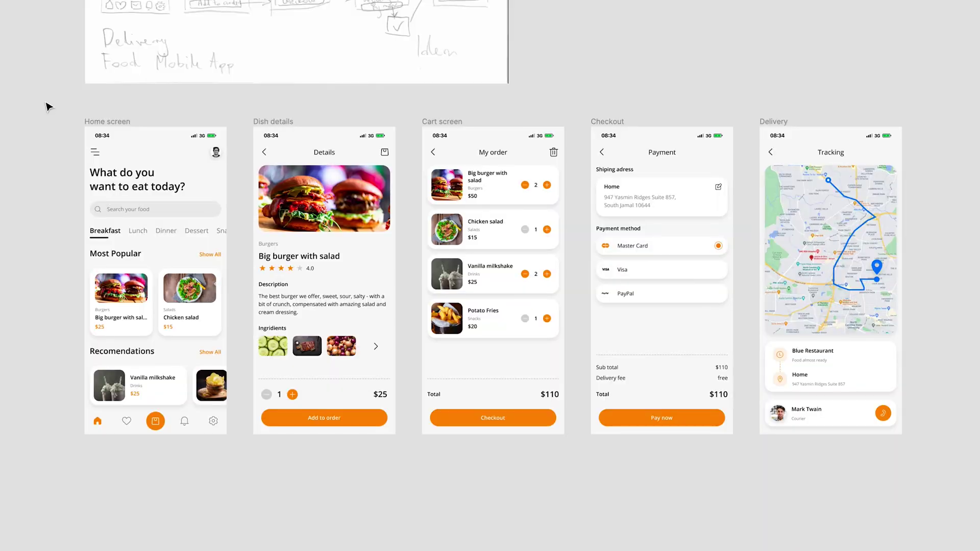
Select all five screens and open the orange FA9124 selection colour for editing
left_click_drag(46, 101, 956, 490)
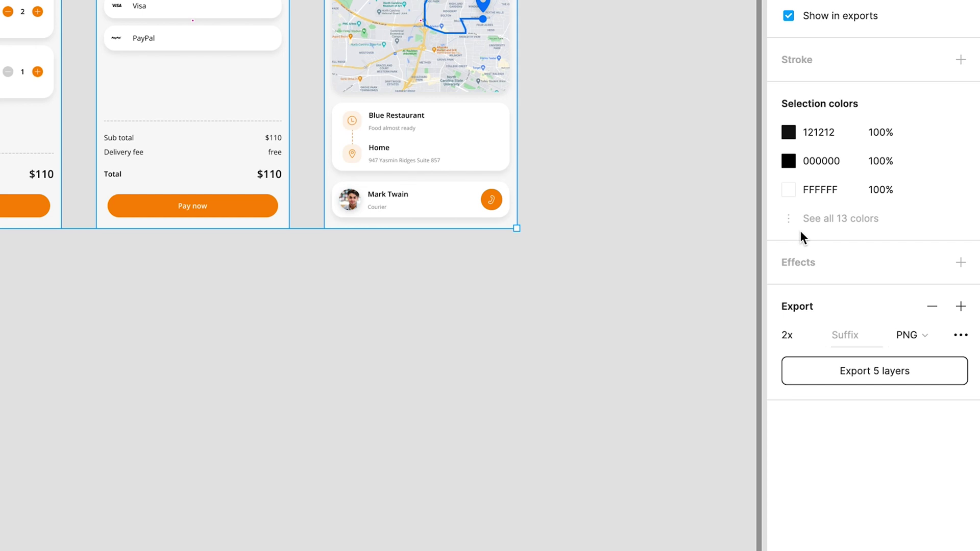
left_click(847, 219)
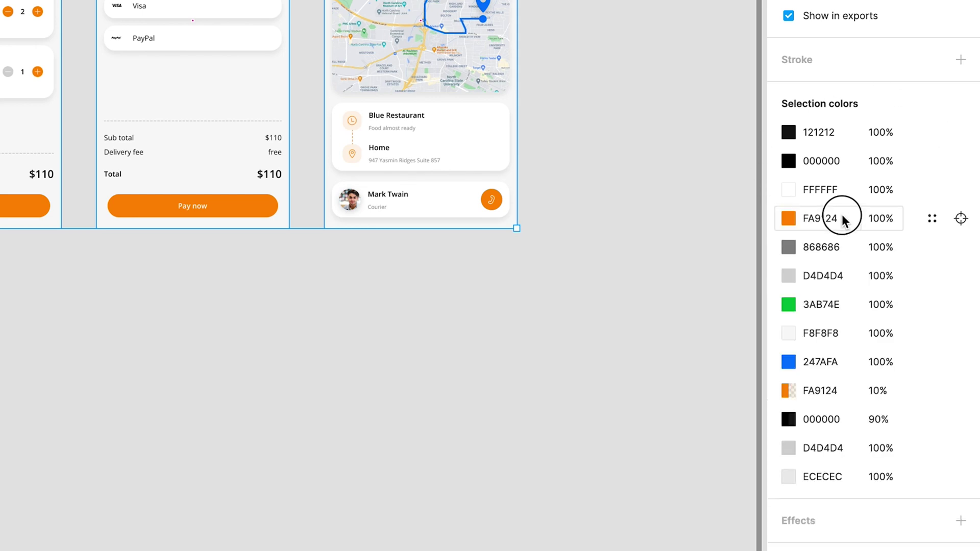
left_click(789, 218)
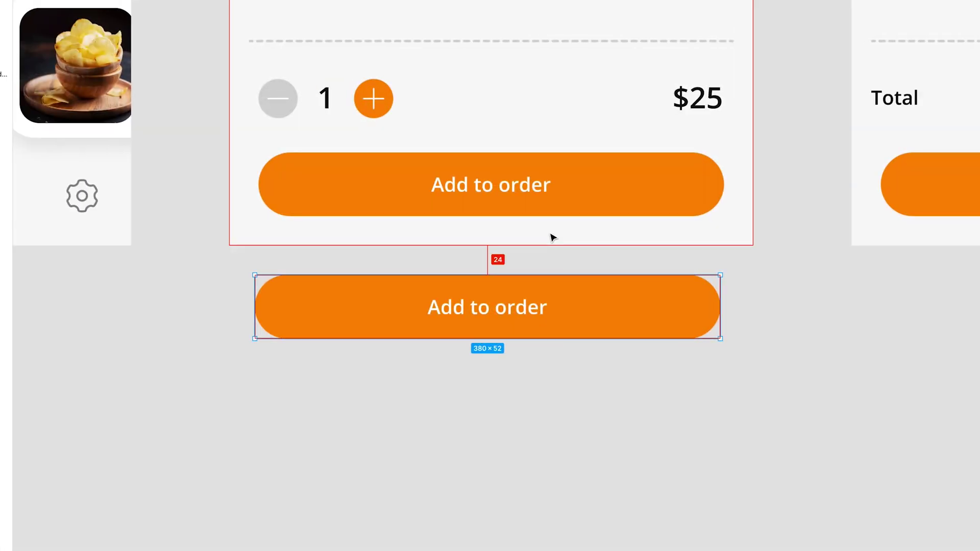
Nudge the Add to order button down 3 px, then 20 px more, and deselect it
key("Down")
key("Down")
key("Down")
key("Down")
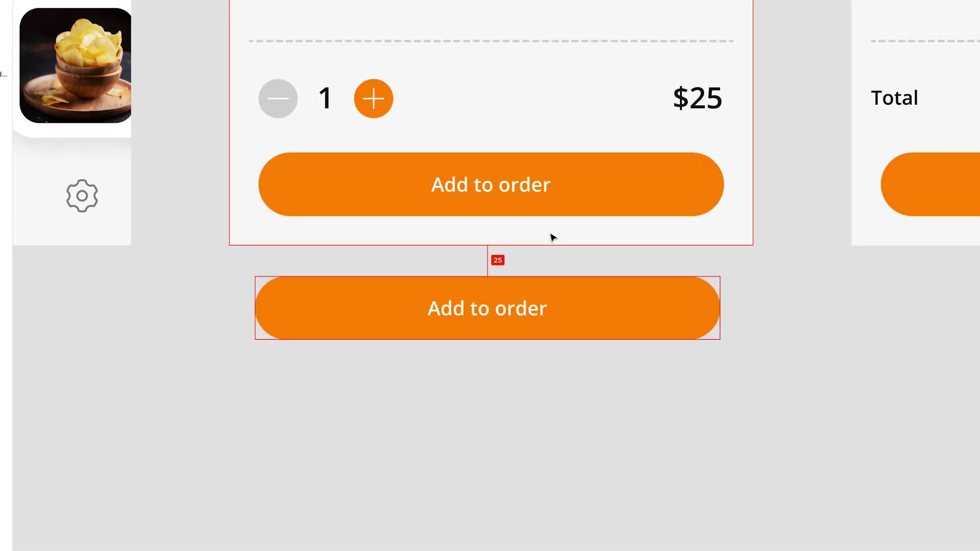
key("Down")
key("Down")
key("Down")
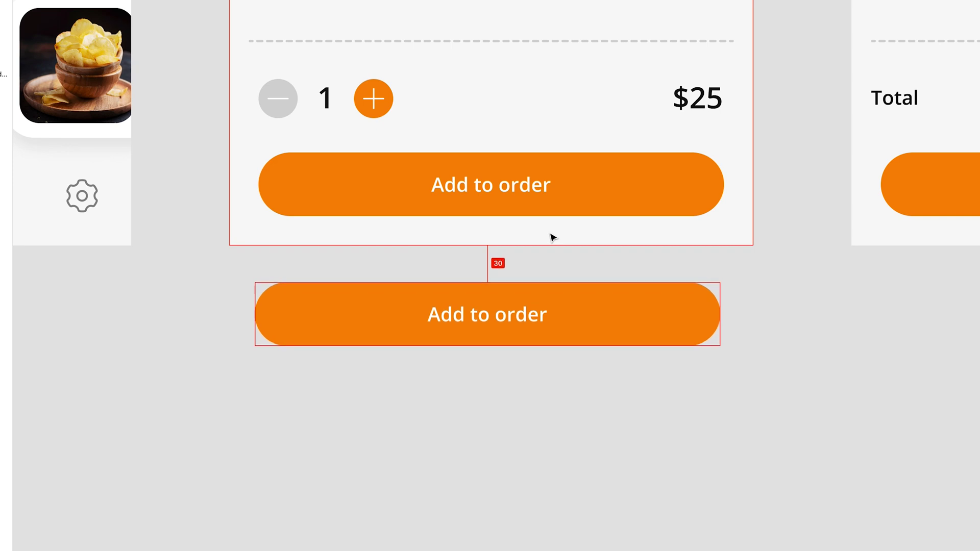
key("Down")
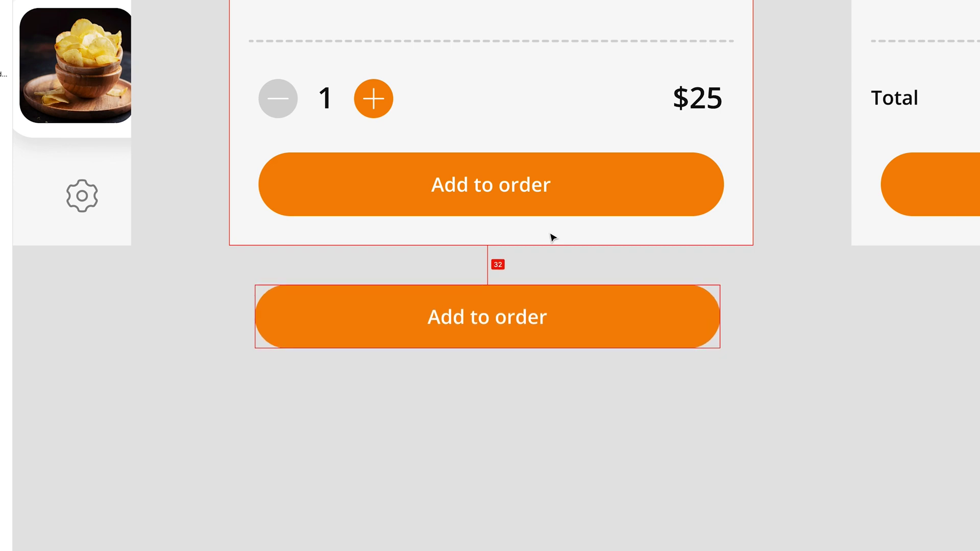
key("shift+Down")
key("shift+Down")
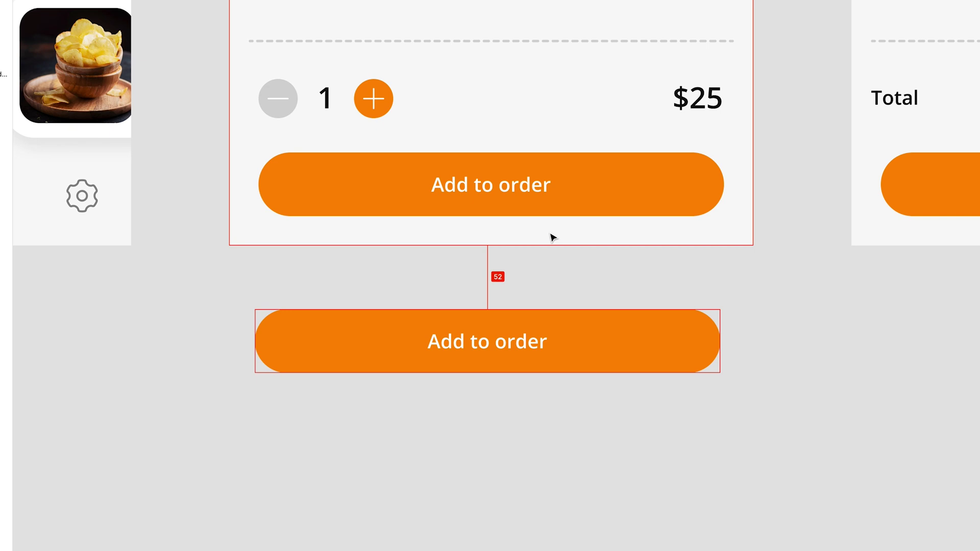
key("shift+Down")
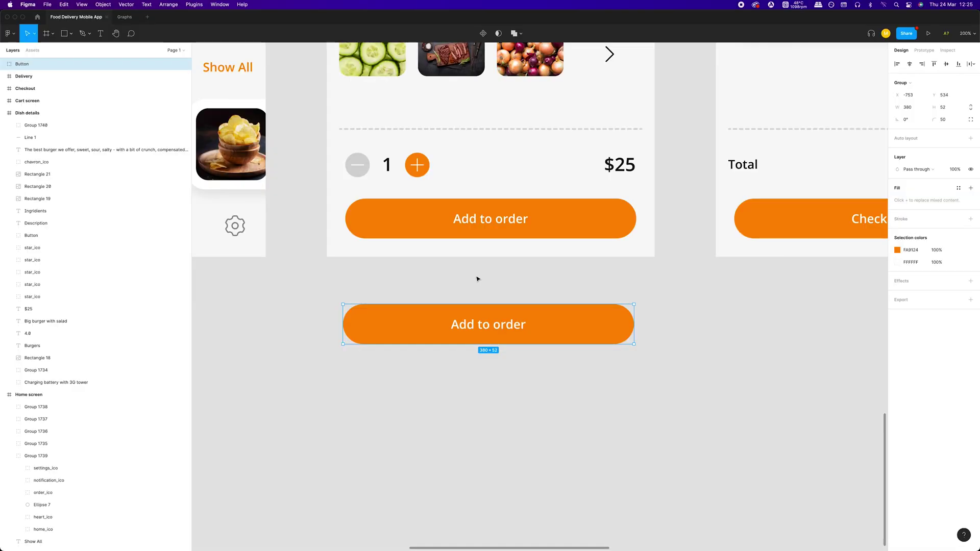
left_click(470, 280)
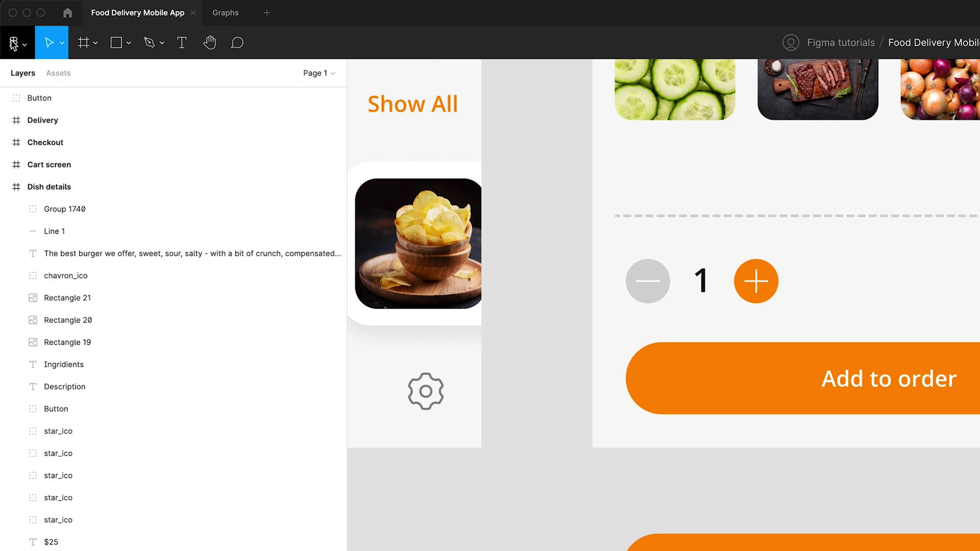
Open the Nudge amount preferences from the main menu
left_click(8, 34)
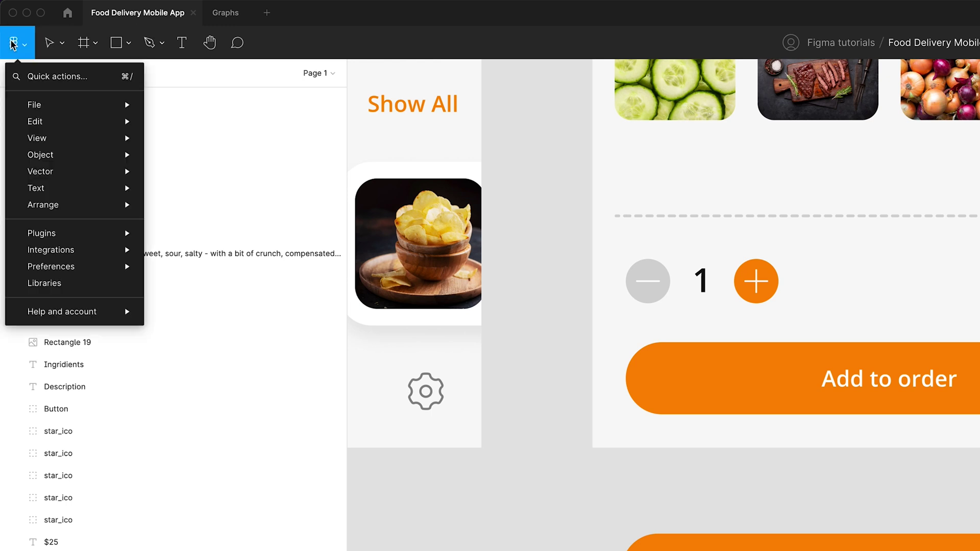
mouse_move(76, 268)
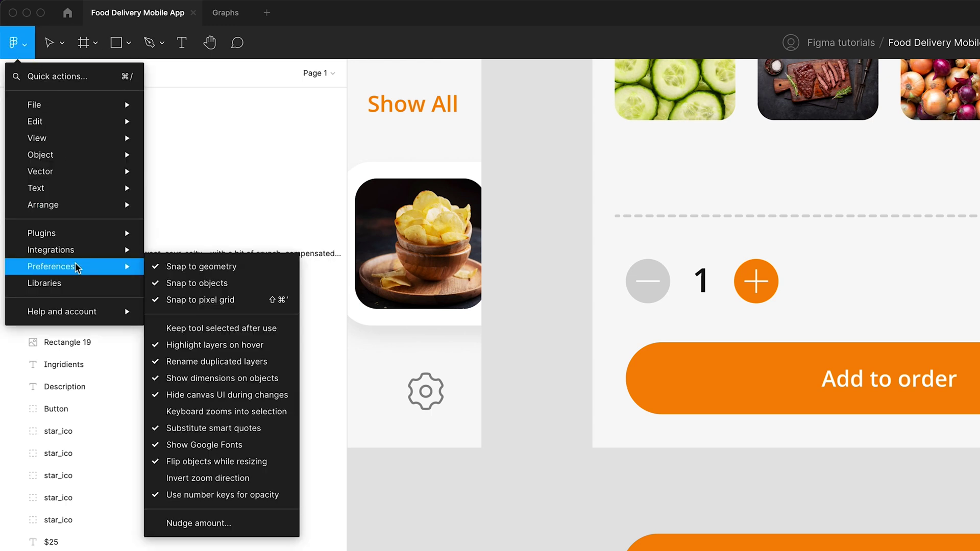
left_click(186, 523)
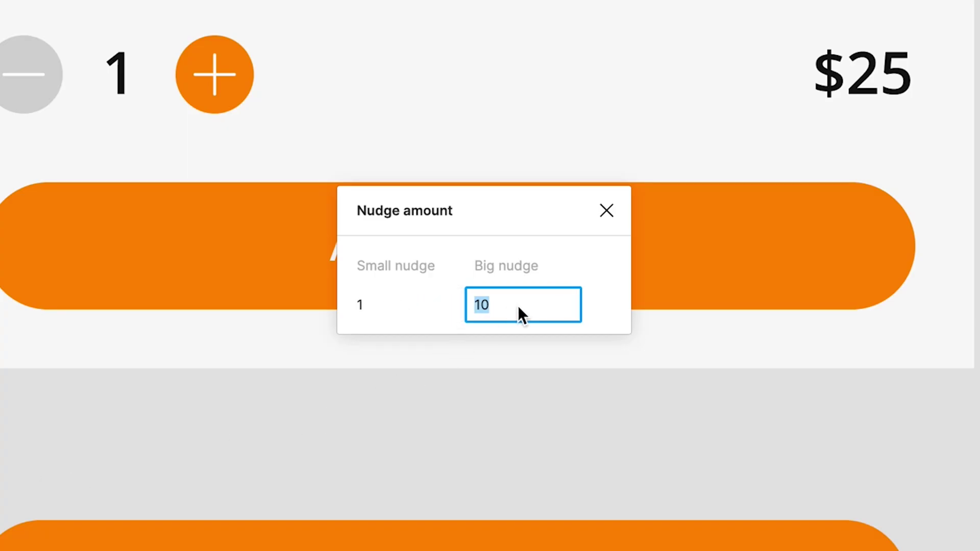
Set big nudge to 24 and move the lower Add to order button in 24 px steps
type("24")
key("Return")
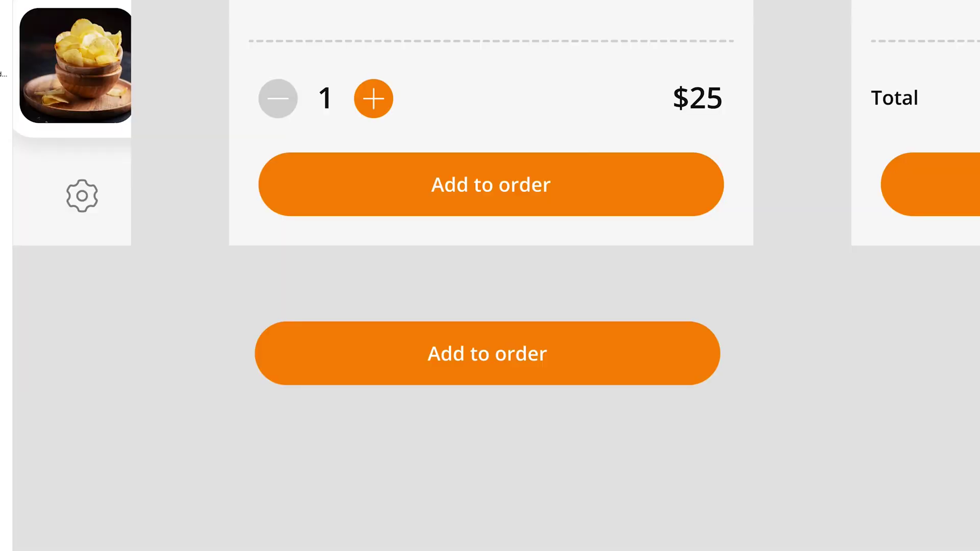
left_click(537, 338)
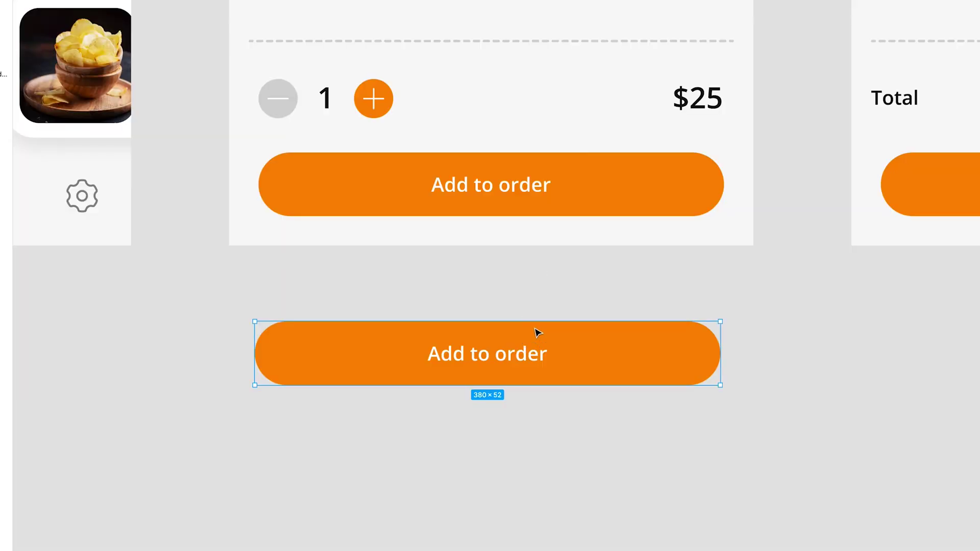
key("alt")
key("shift+Down")
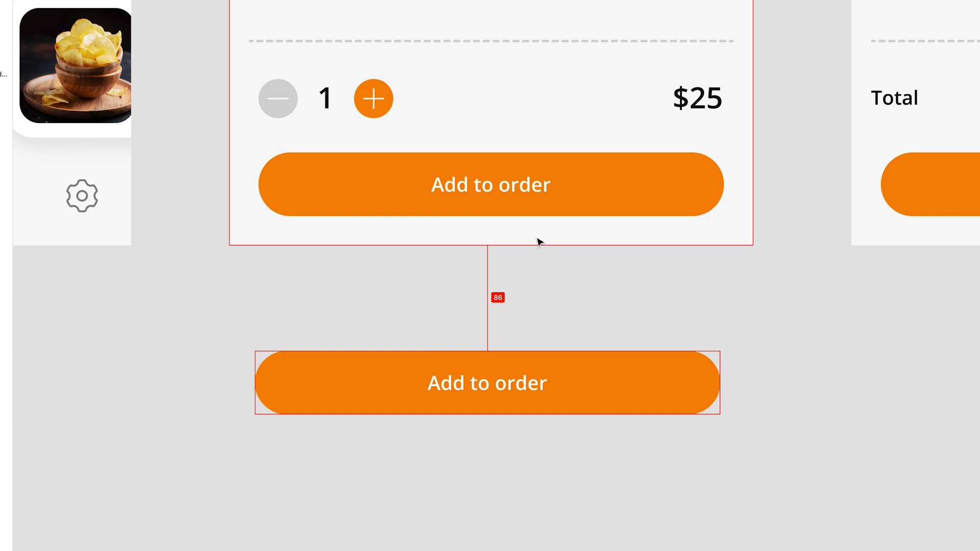
key("shift+Down")
key("shift+Up")
key("shift+Up")
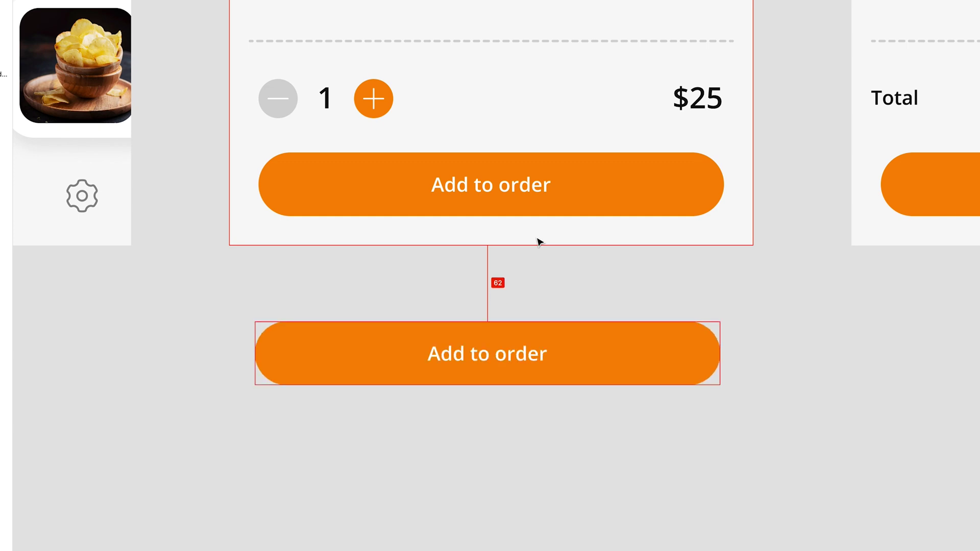
key("shift+Up")
key("shift+Down")
key("shift+Down")
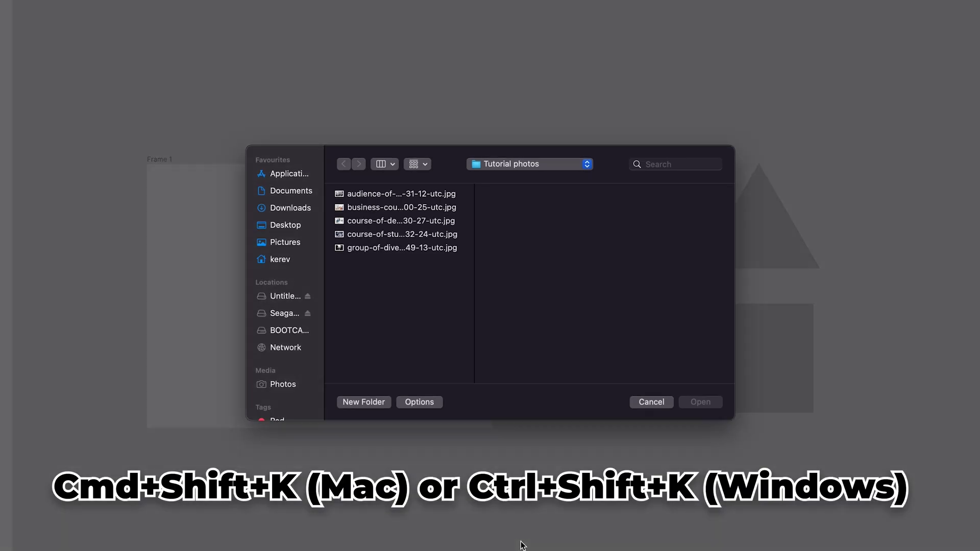
Select the five tutorial photos and place them into the circle, triangle and grey square
left_click_drag(440, 280, 401, 192)
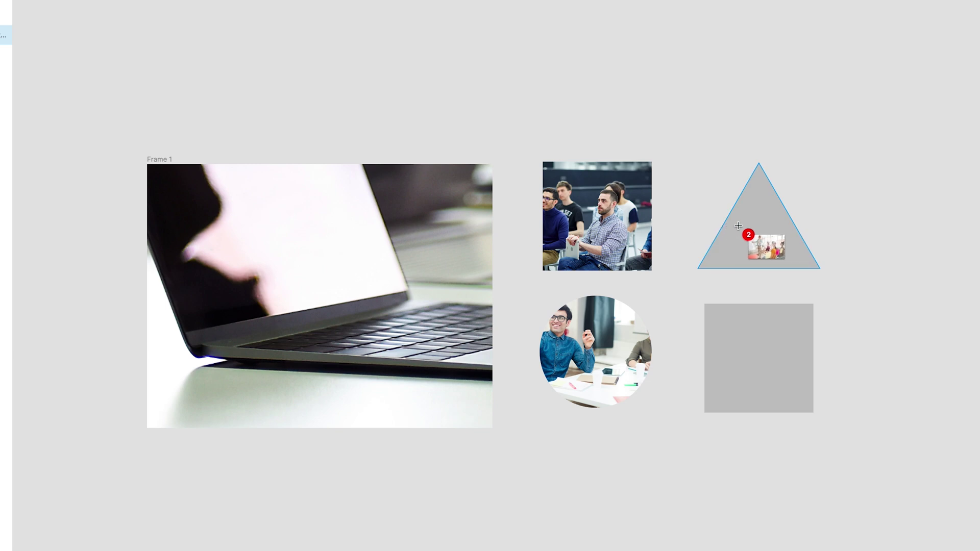
left_click(740, 232)
left_click(759, 354)
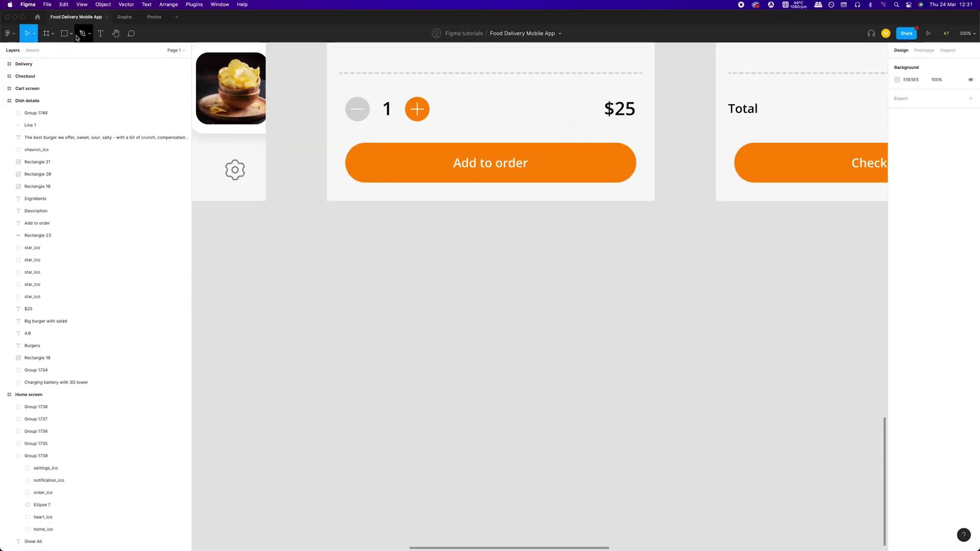
Draw a grey rectangle of about 376×54 below the Dish details card
left_click(74, 36)
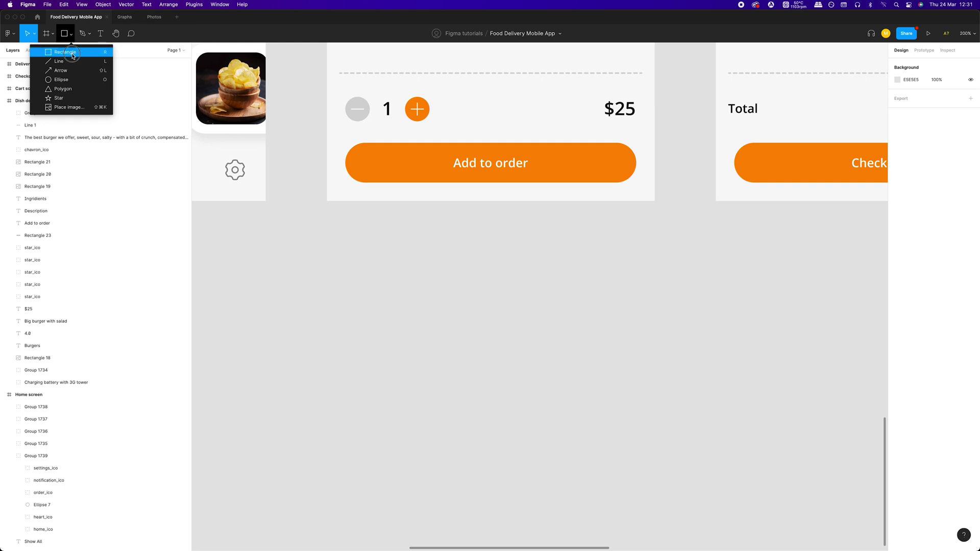
left_click(68, 52)
left_click_drag(344, 270, 633, 230)
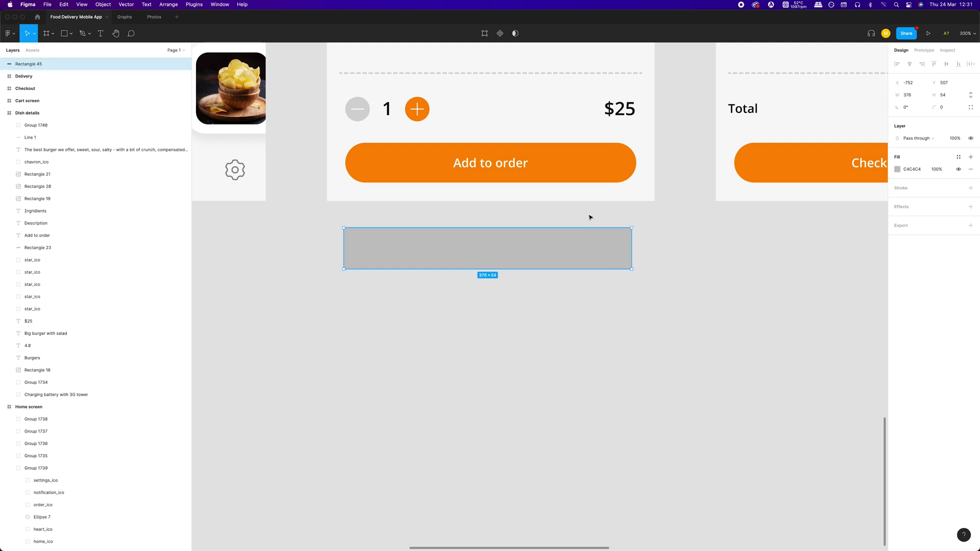
left_click(590, 215)
Copy the Add to order button's styling properties, then select the grey rectangle
left_click(591, 178)
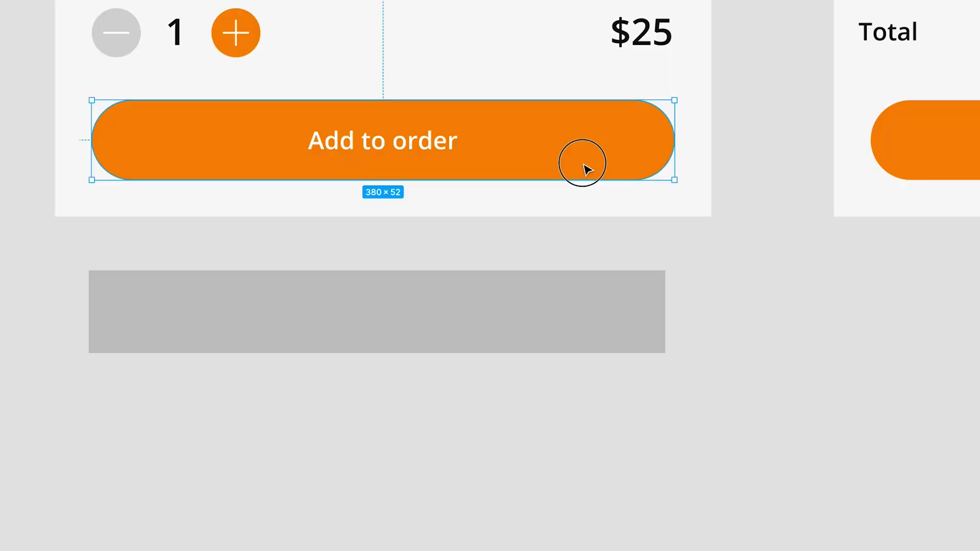
right_click(595, 173)
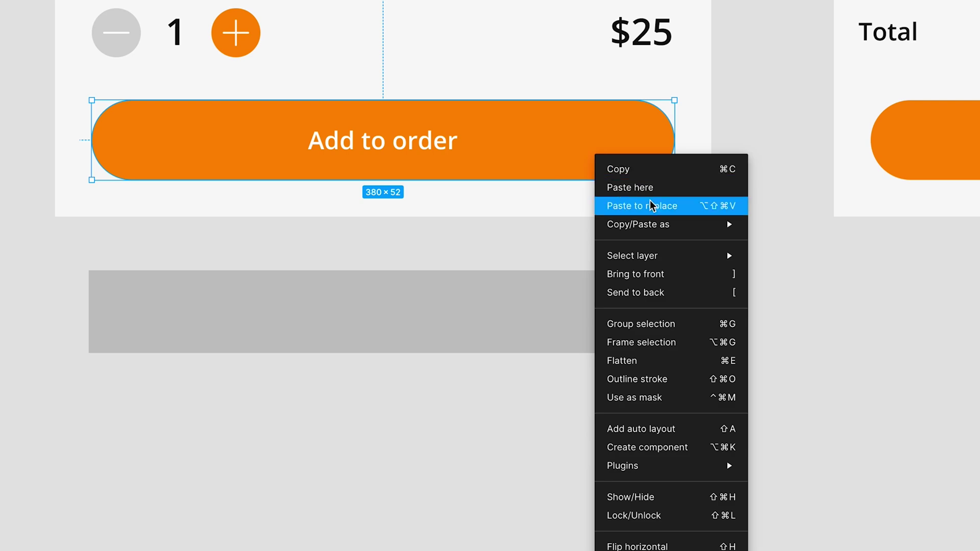
mouse_move(662, 225)
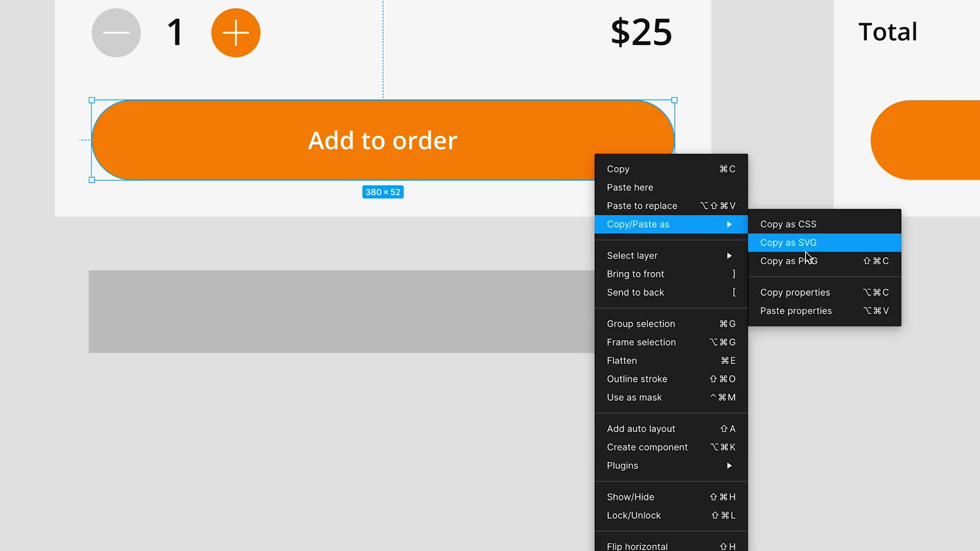
left_click(840, 294)
left_click(516, 313)
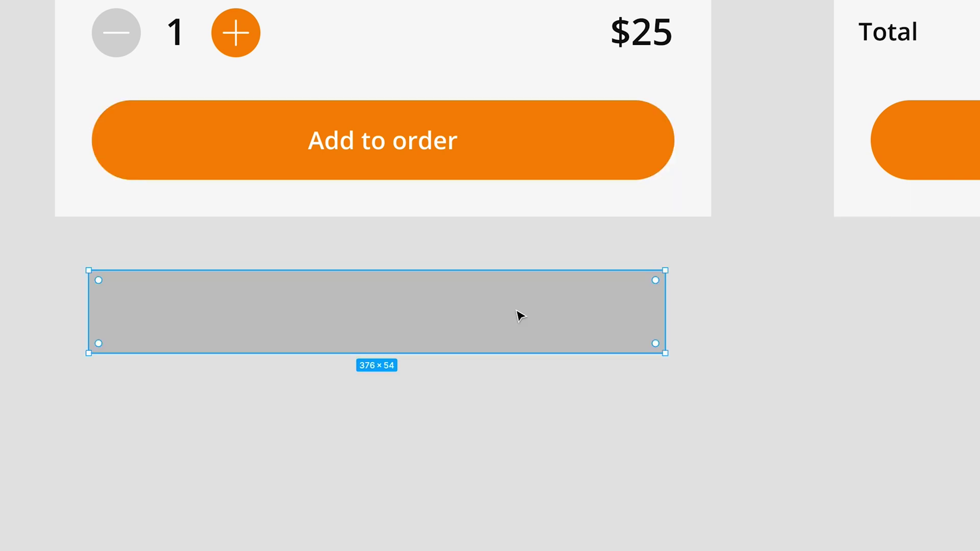
Paste the Add to order button's properties onto the 376×54 grey rectangle, making it an orange pill
right_click(542, 312)
mouse_move(606, 375)
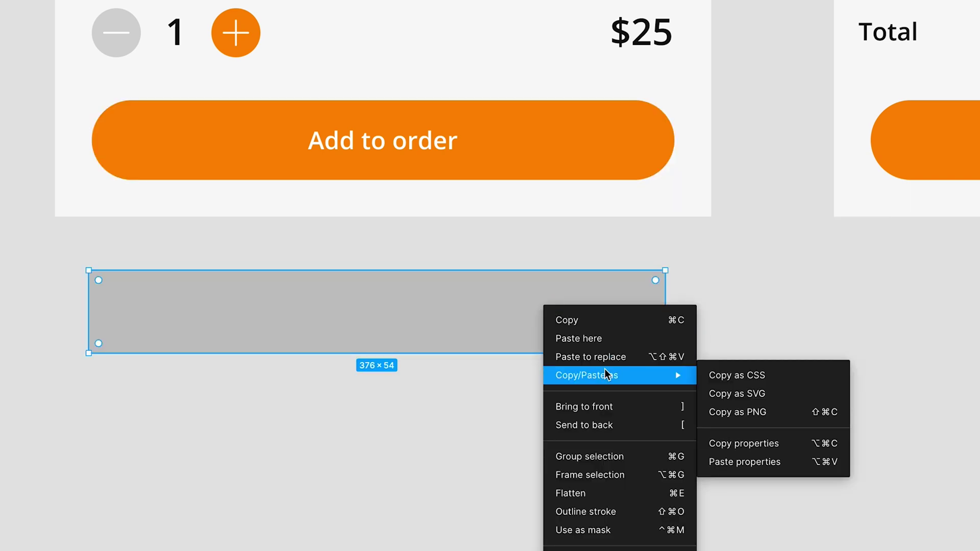
left_click(794, 460)
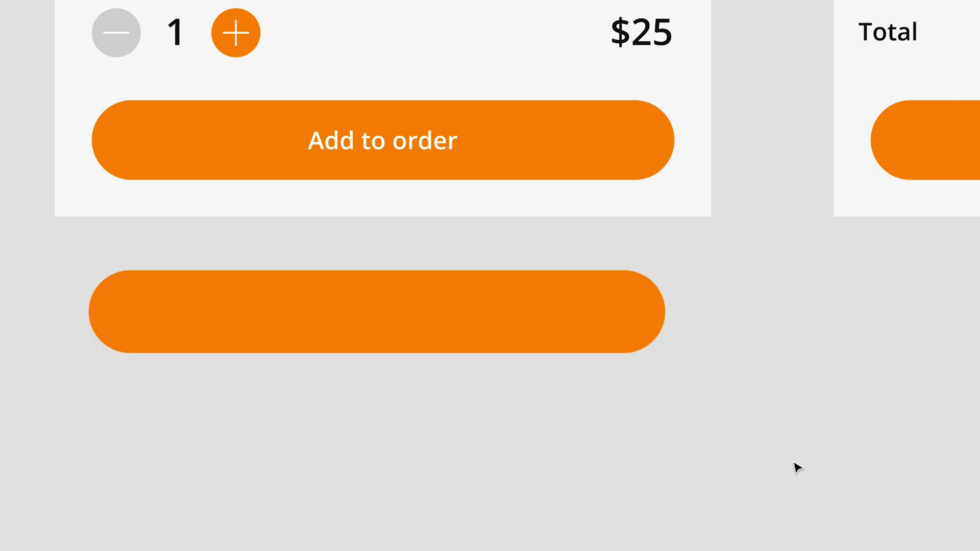
left_click(515, 443)
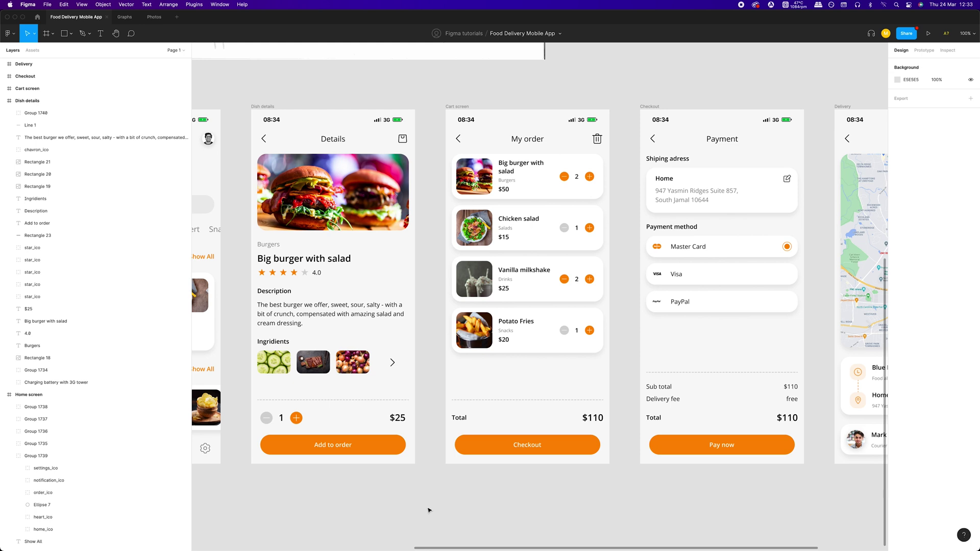
Hide the interface with Cmd+\, pan to the Home screen, then toggle the UI back and hide it again
key("super+backslash")
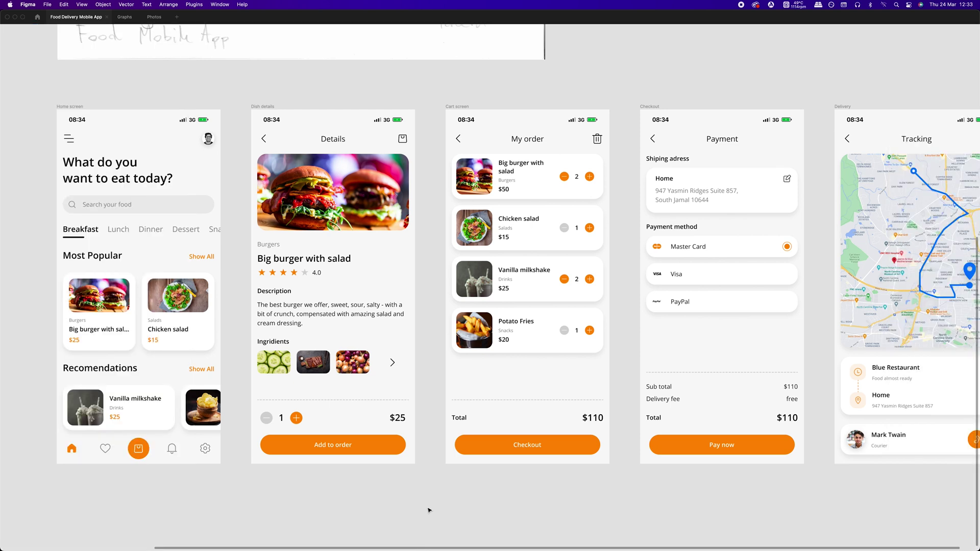
scroll(595, 493, "right", 5)
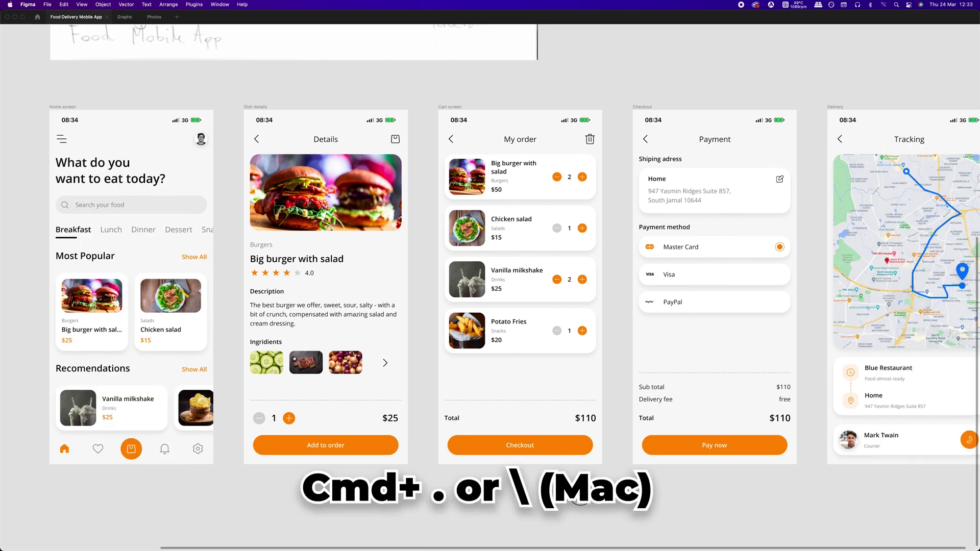
left_click_drag(354, 506, 567, 479)
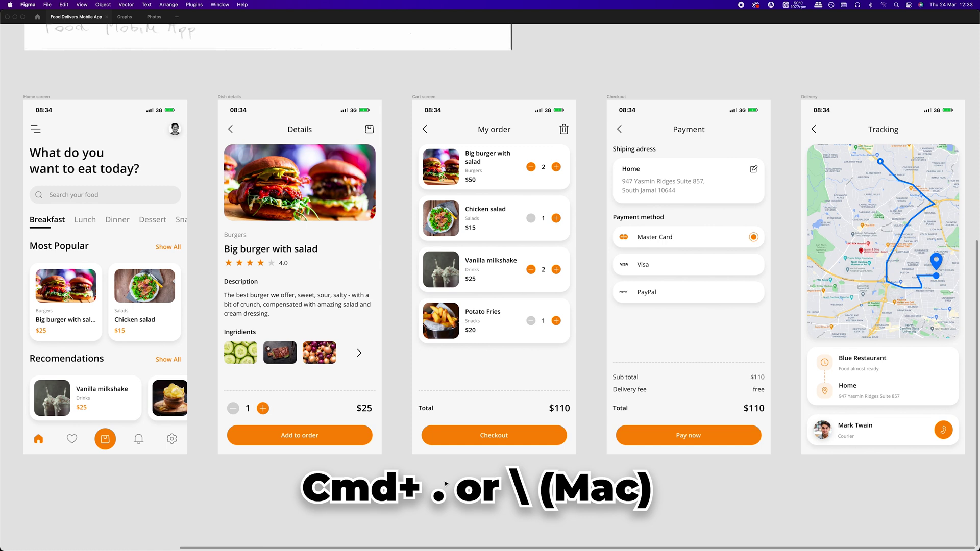
key("super+backslash")
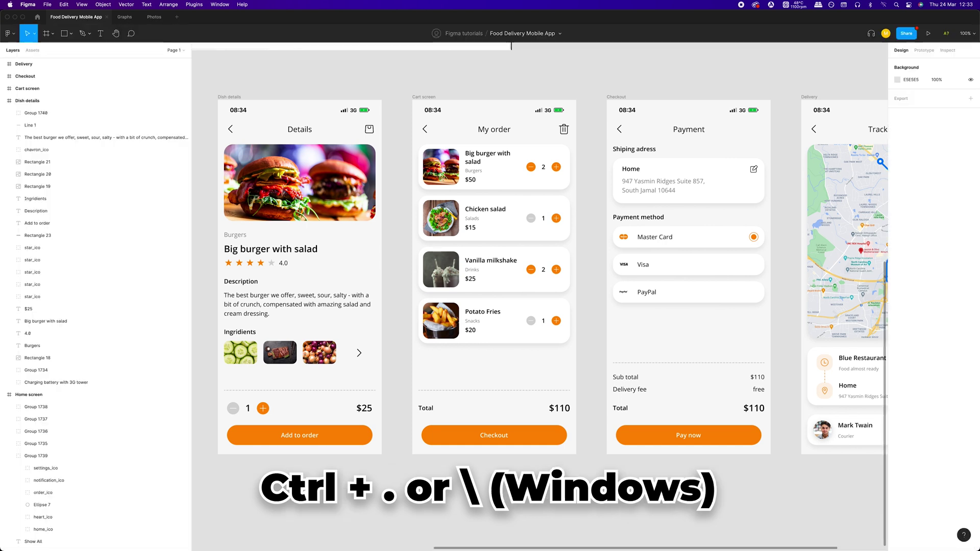
key("super+backslash")
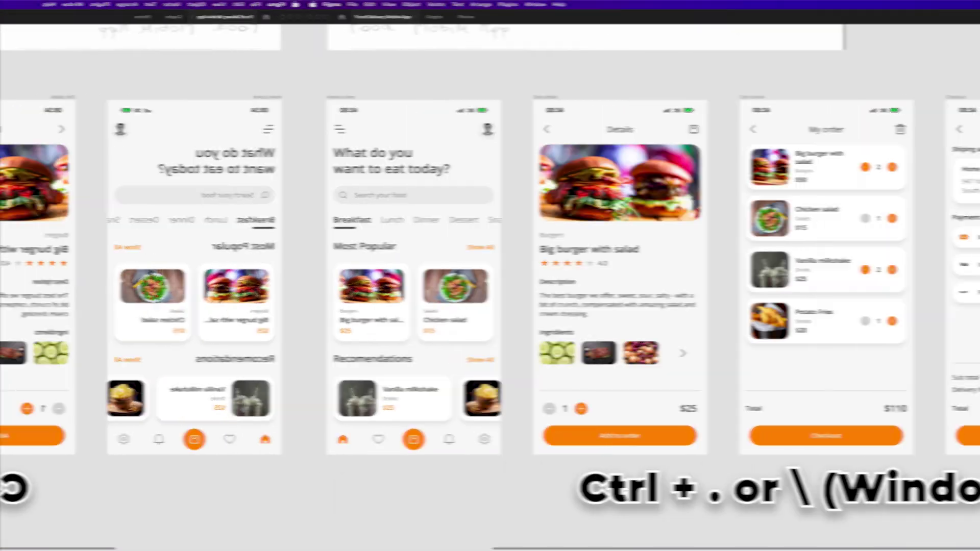